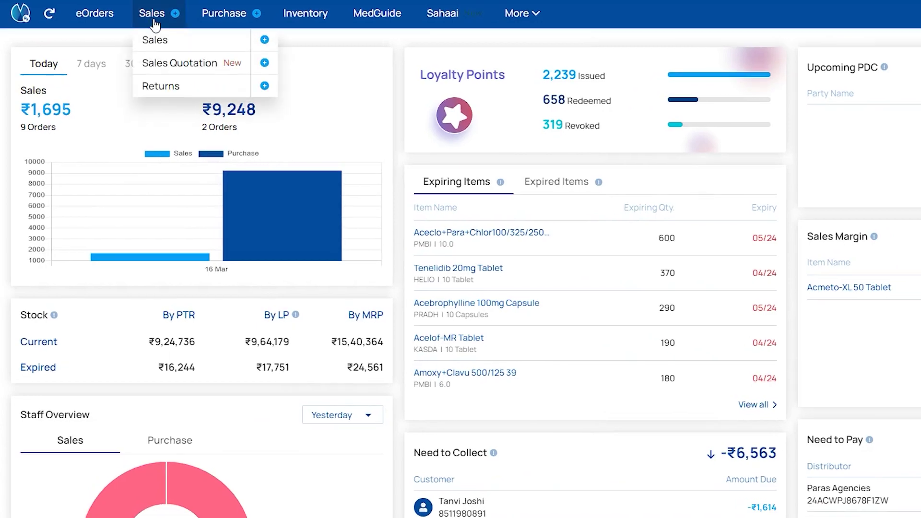
left_click(159, 41)
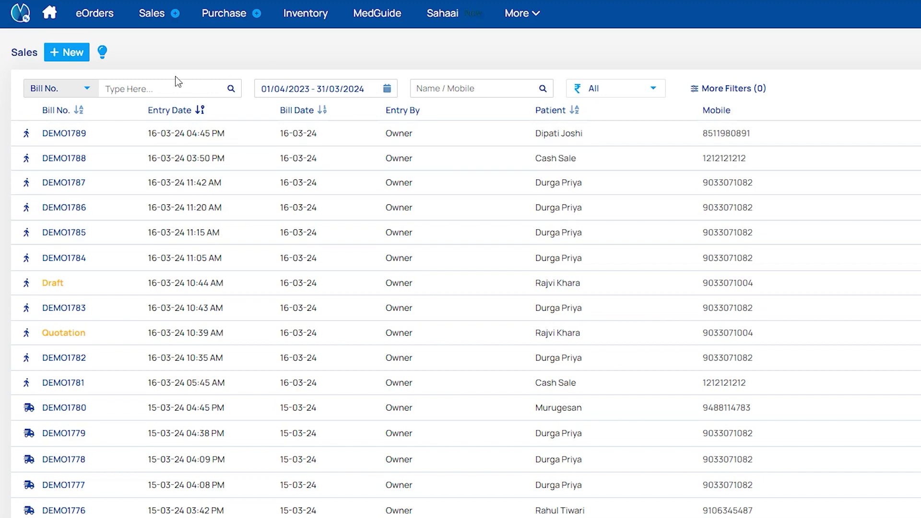
left_click(169, 86)
left_click(476, 81)
type("Du")
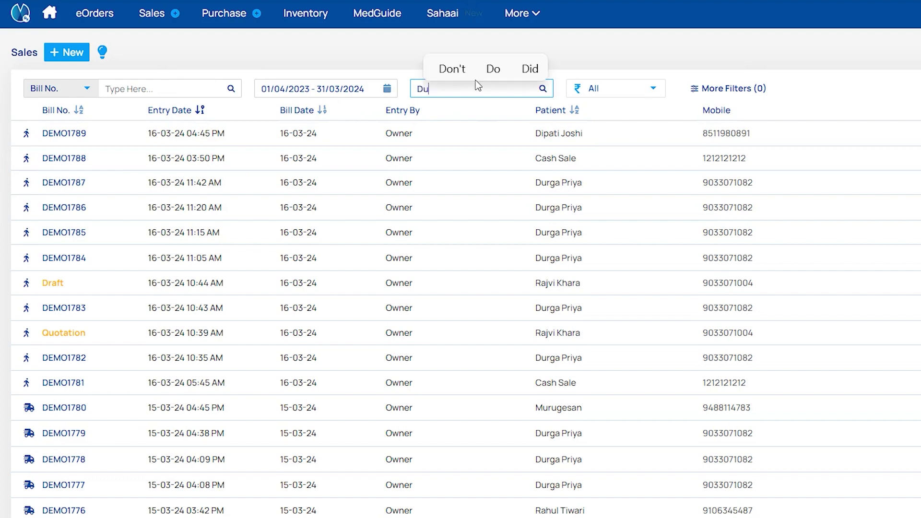
type("rga")
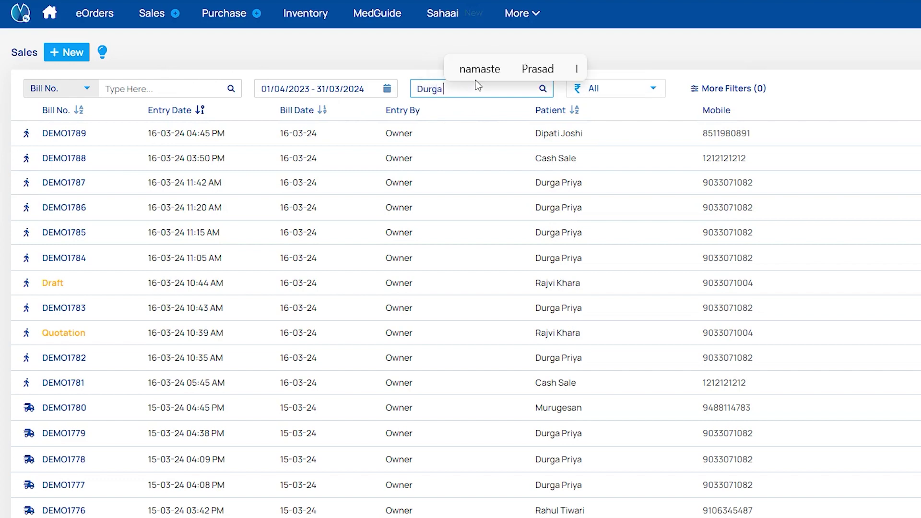
type(" Ori")
key("BackSpace")
key("BackSpace")
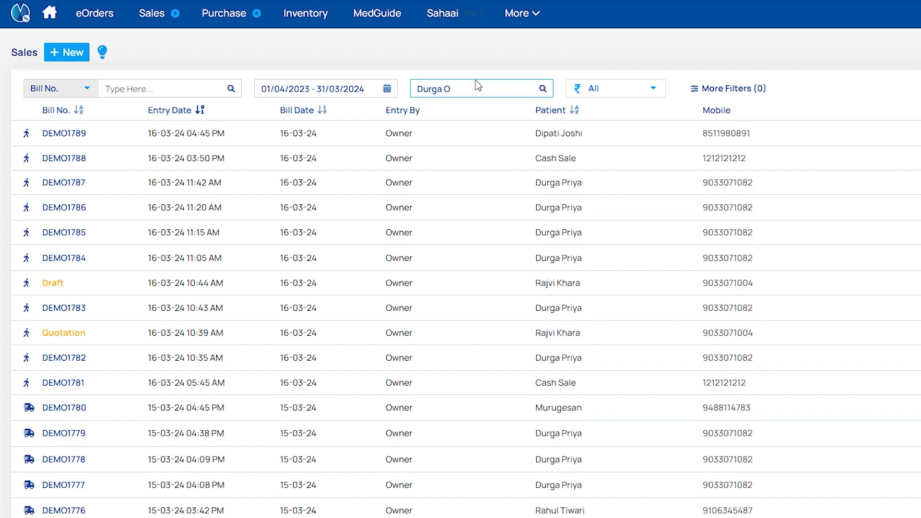
key("BackSpace")
type("Priy")
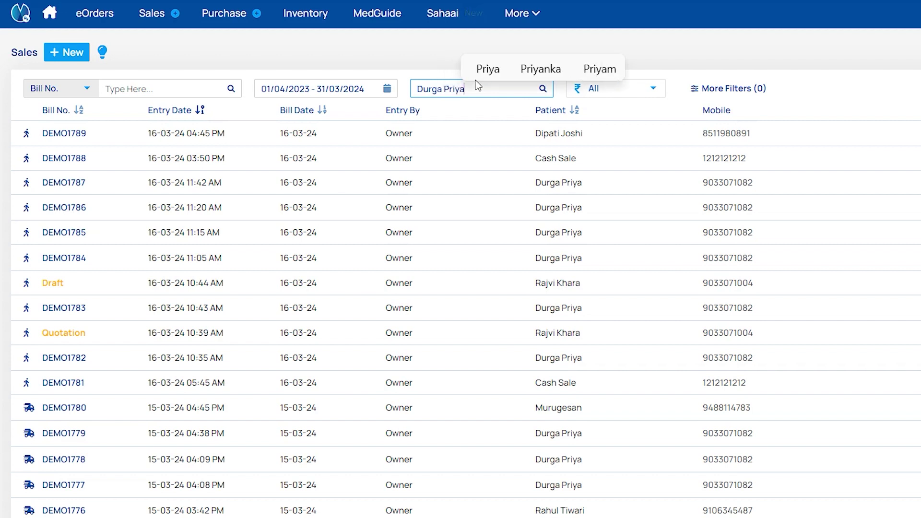
type("a")
key("Return")
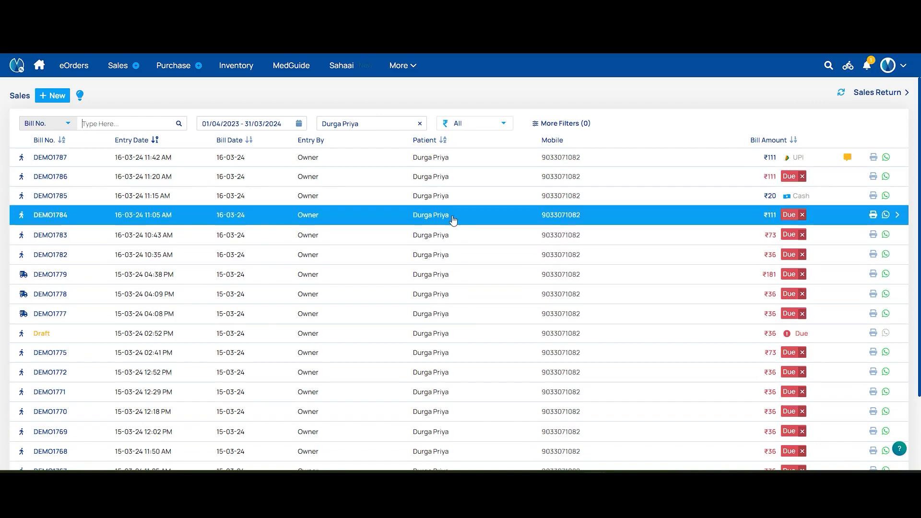
Step: Return the LTK-H Tablet from bill DEMO1786 with Credit payment and save it
left_click(386, 176)
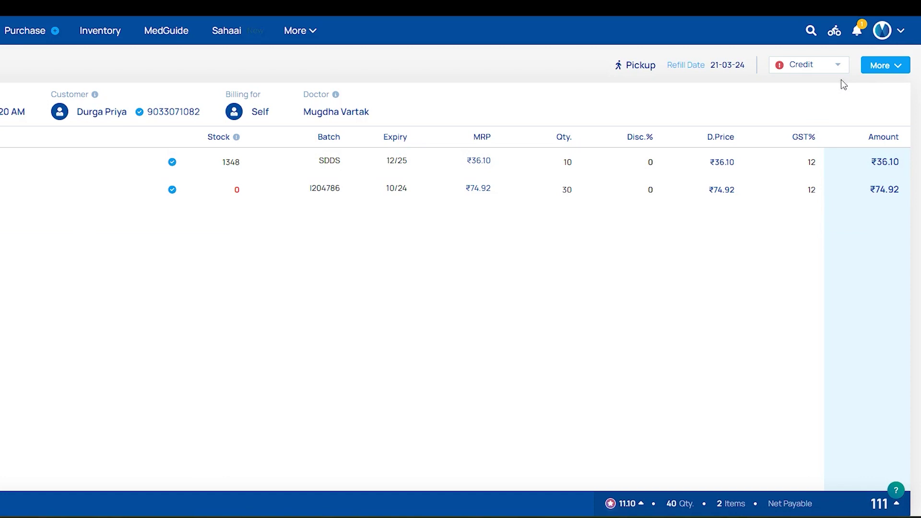
left_click(878, 97)
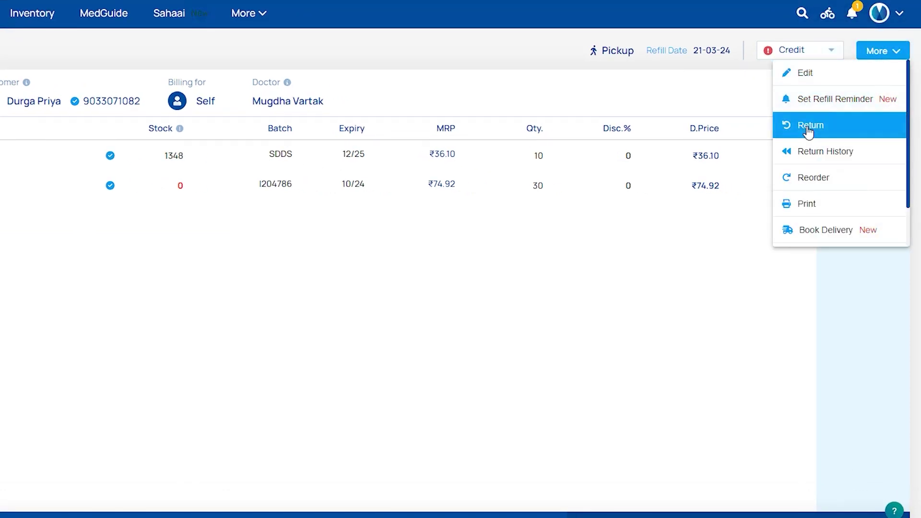
left_click(808, 127)
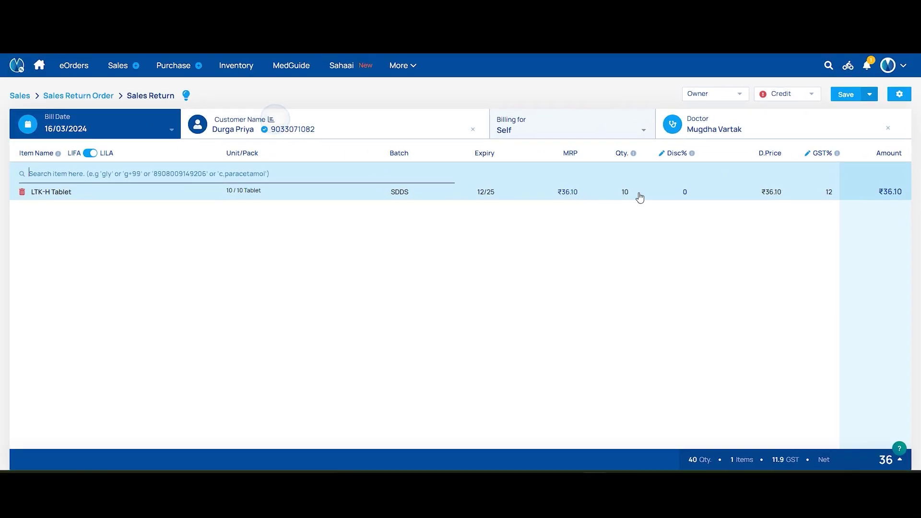
left_click(812, 98)
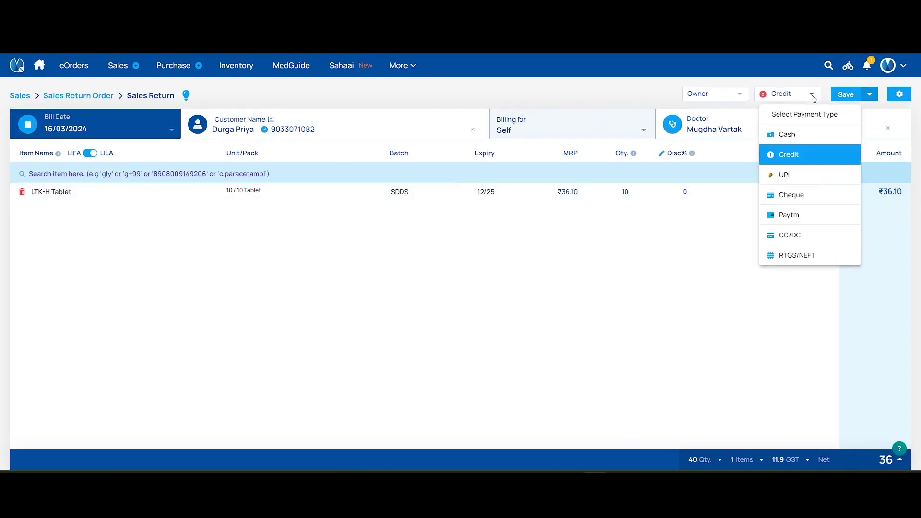
left_click(805, 154)
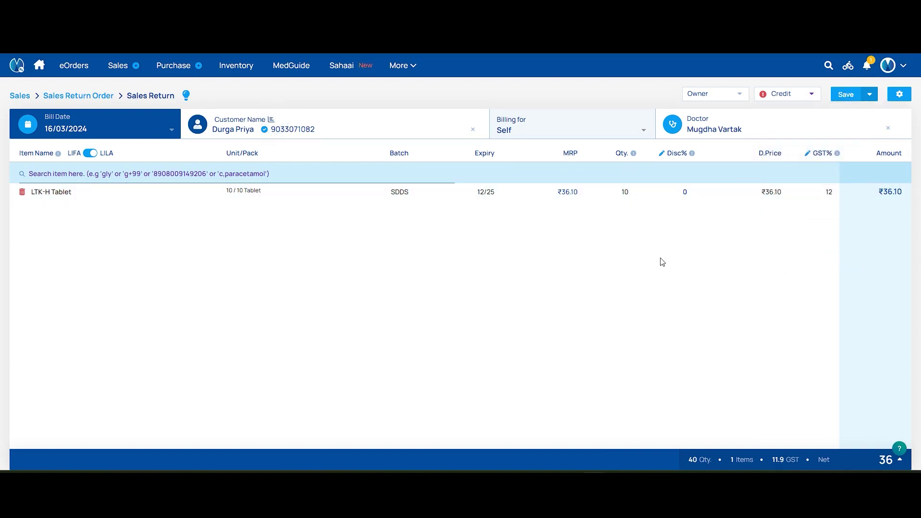
left_click(837, 94)
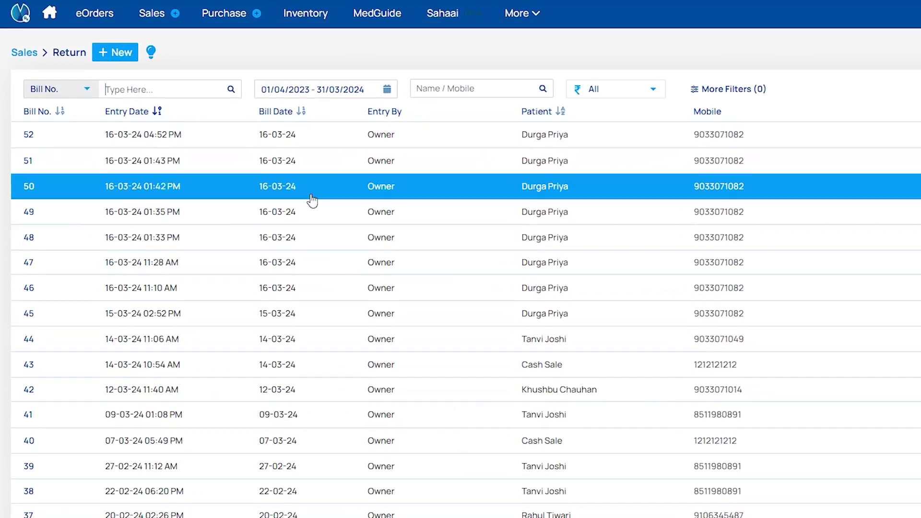
mouse_move(118, 66)
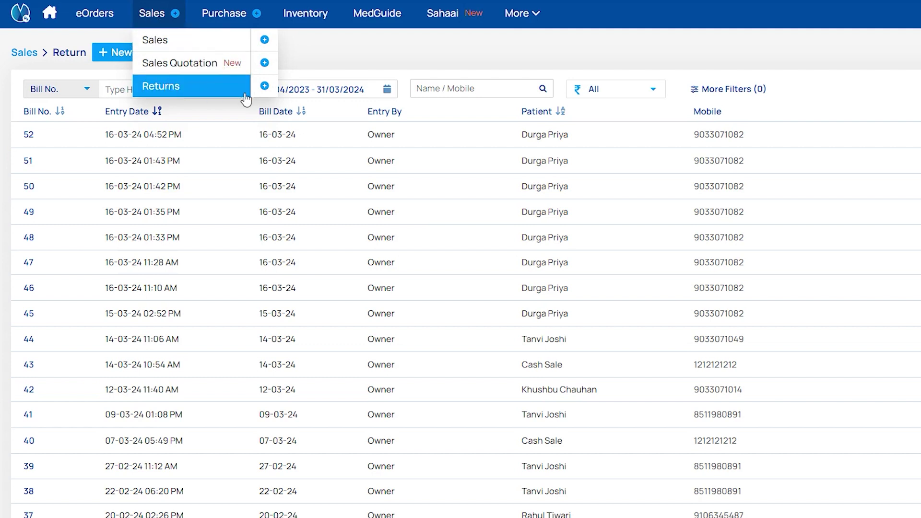
left_click(265, 87)
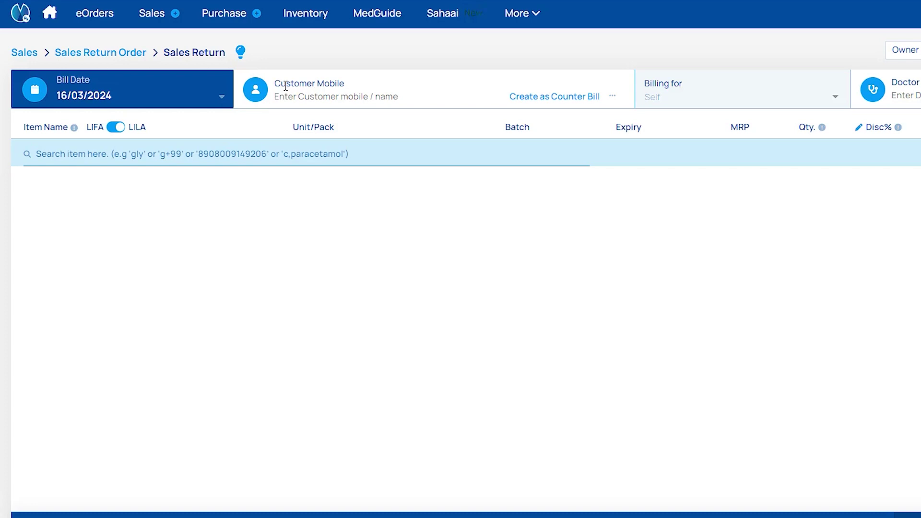
type("D")
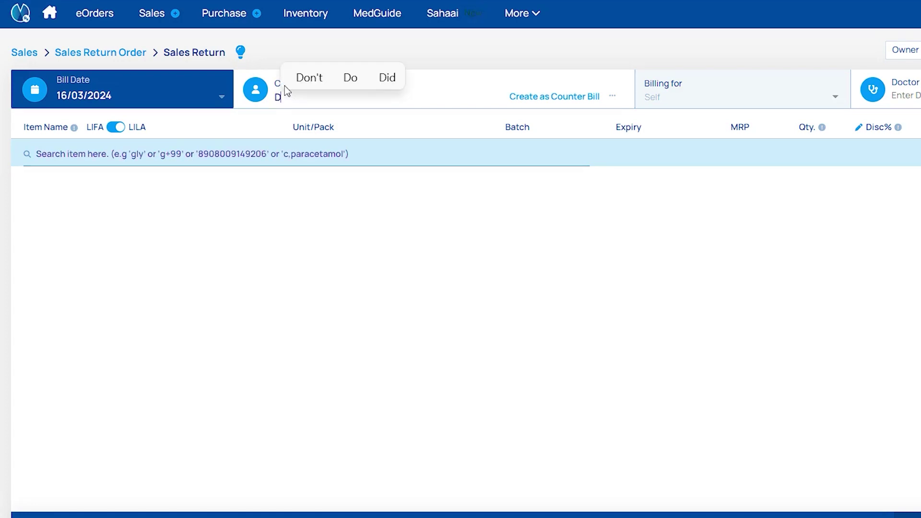
type("urga")
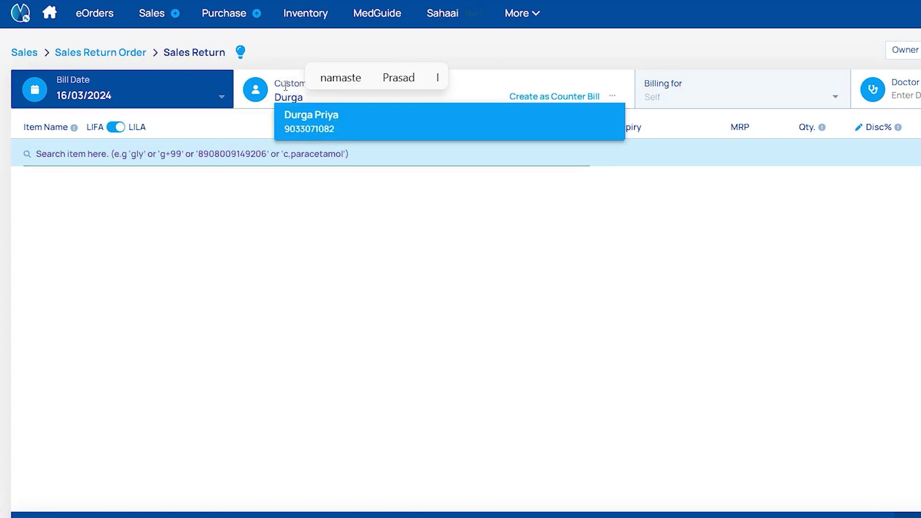
left_click(302, 121)
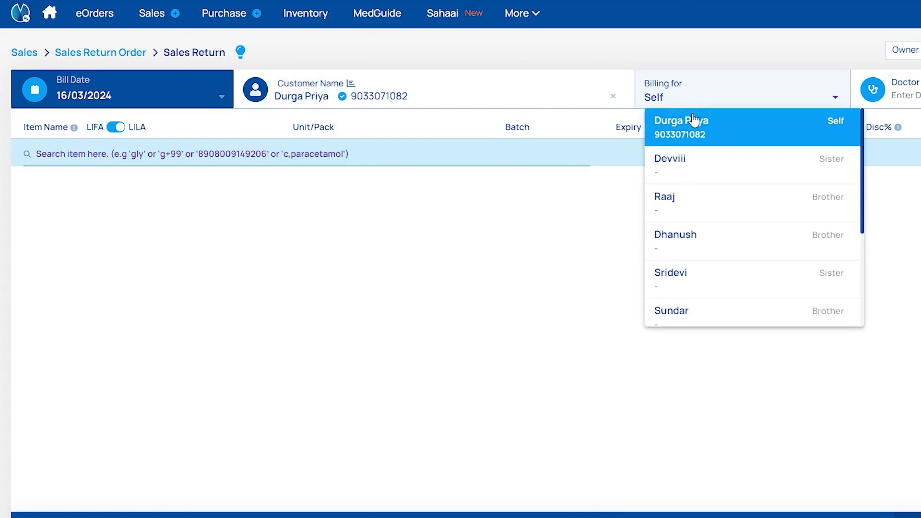
left_click(692, 121)
left_click(853, 101)
type("Mut")
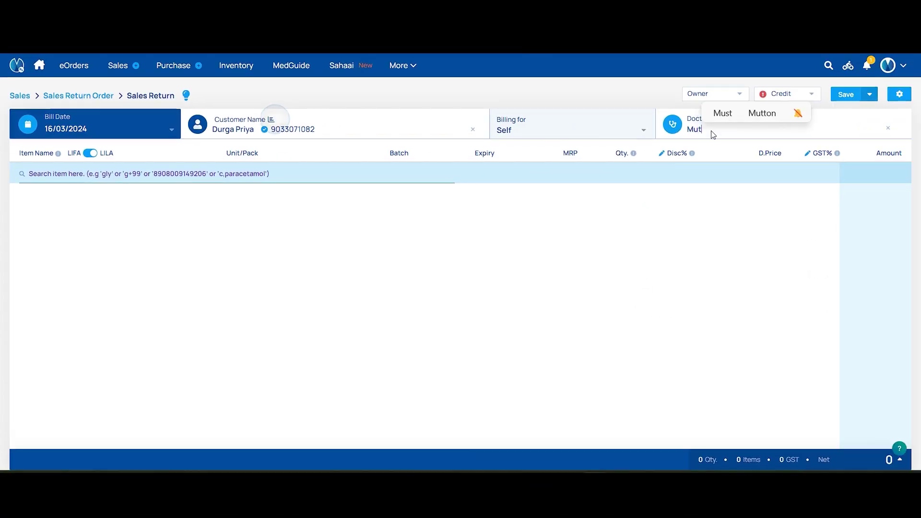
left_click(712, 144)
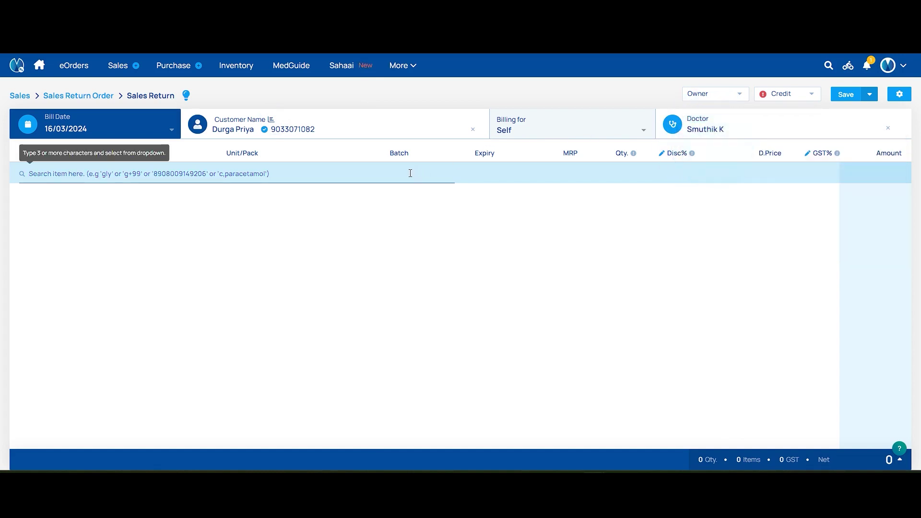
type("Lt")
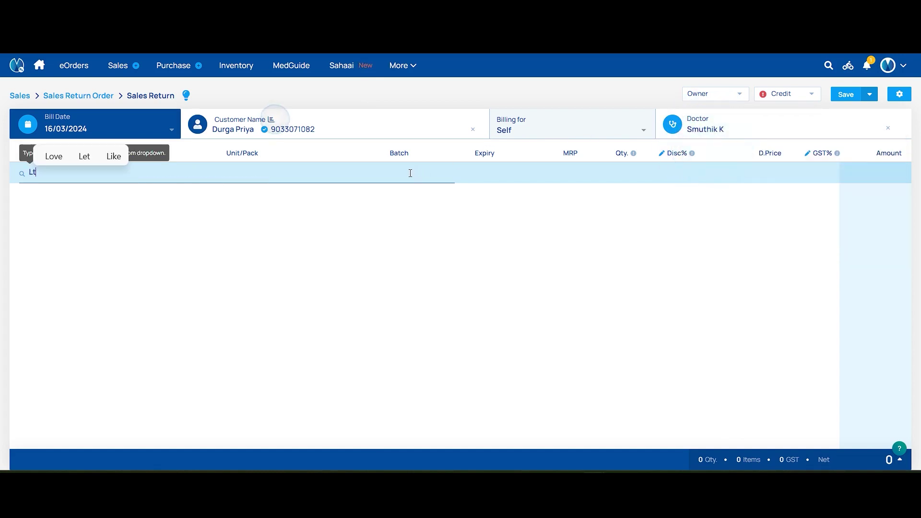
type("k")
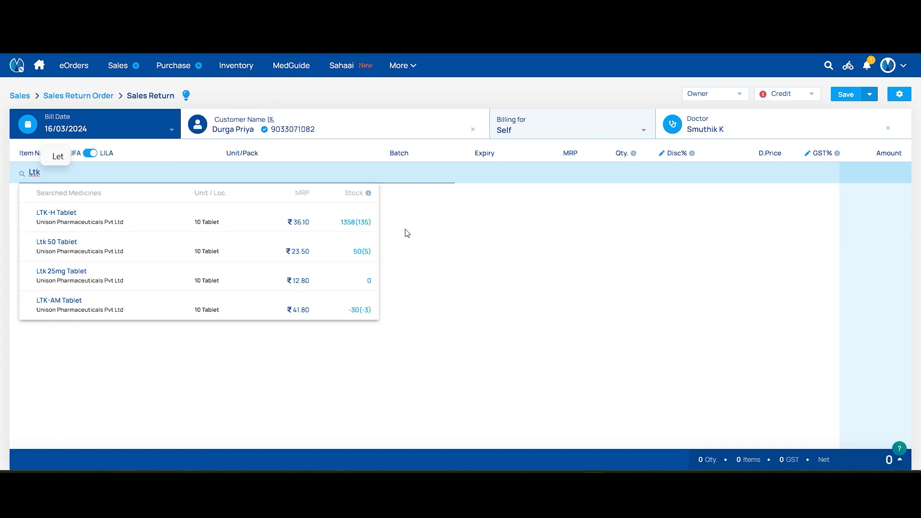
left_click(361, 227)
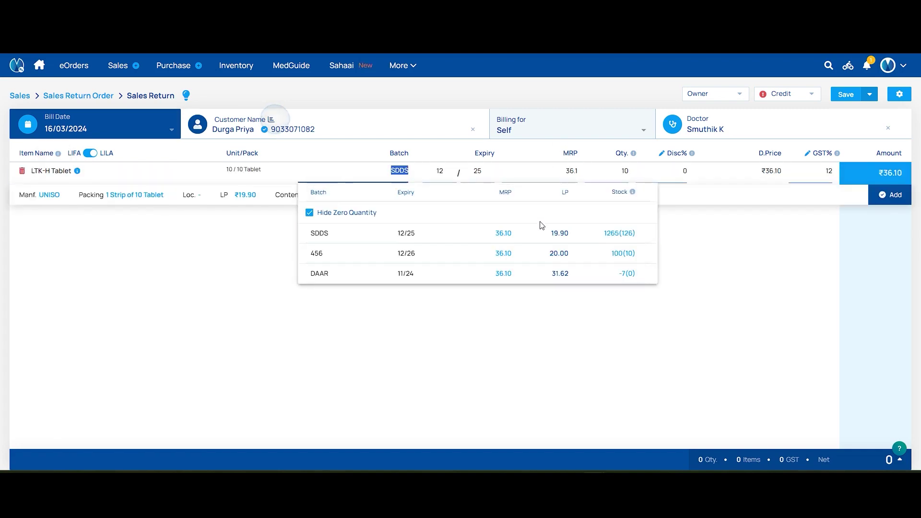
left_click(538, 233)
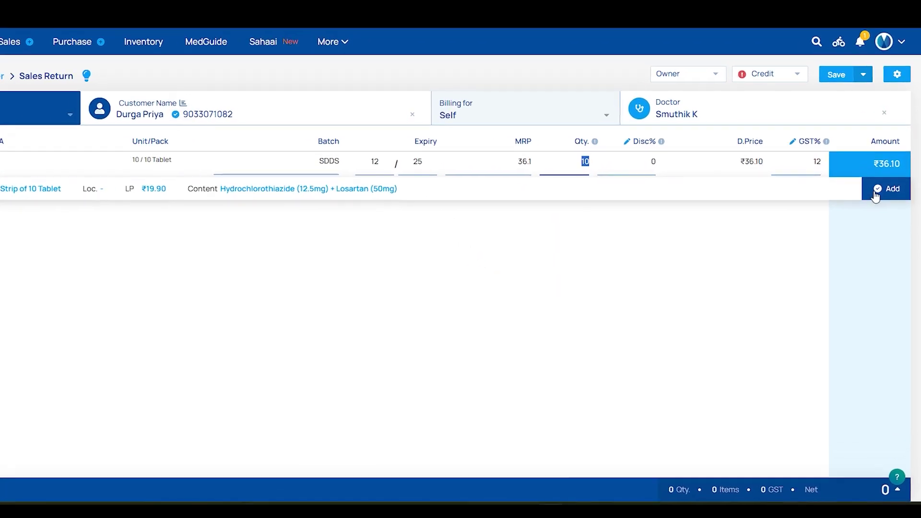
left_click(876, 192)
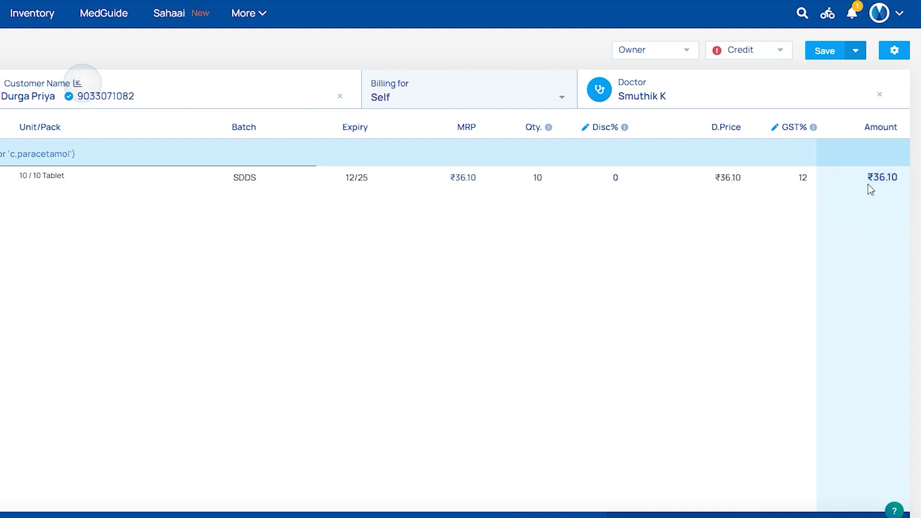
left_click(768, 48)
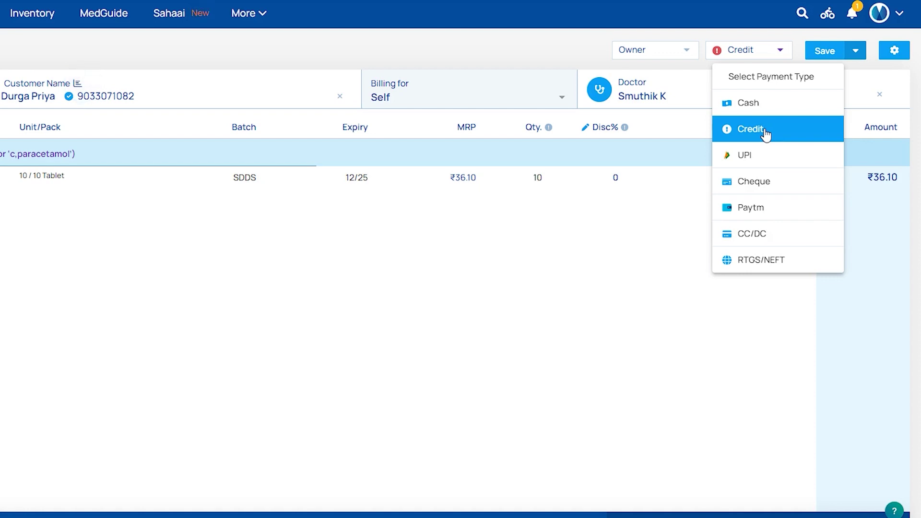
left_click(766, 134)
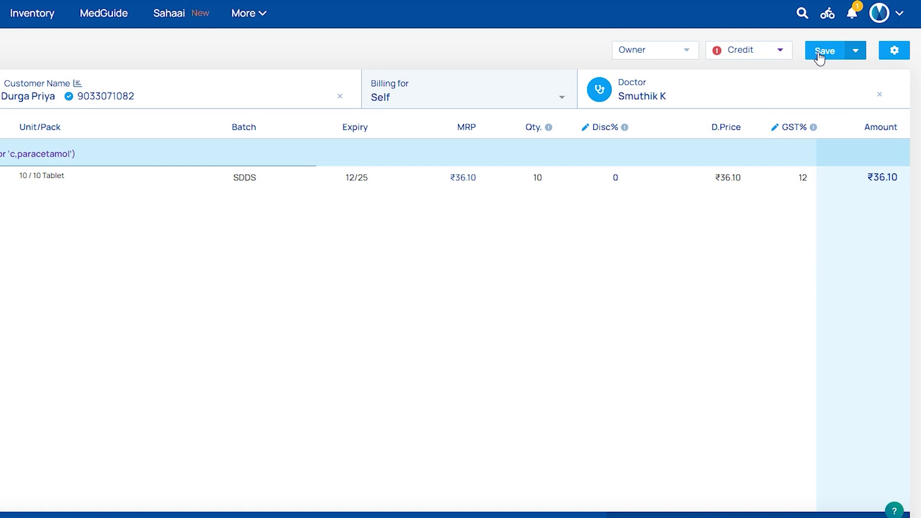
left_click(818, 56)
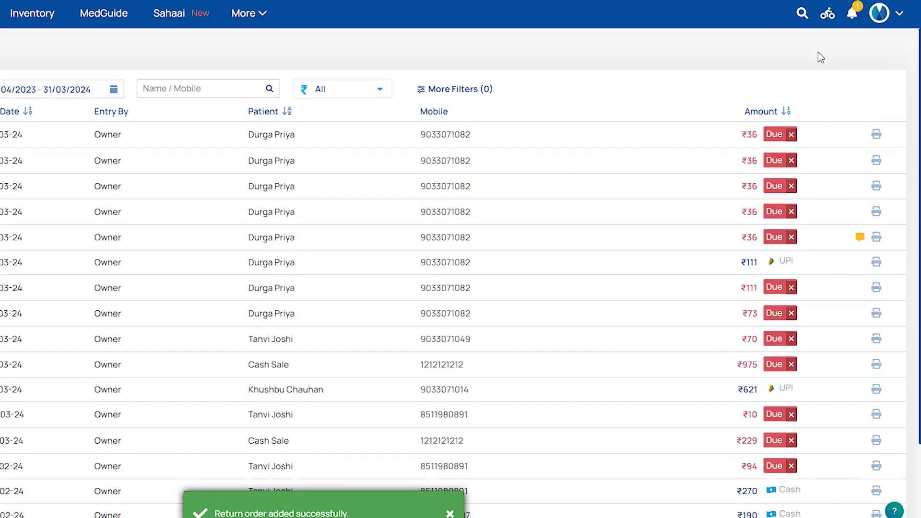